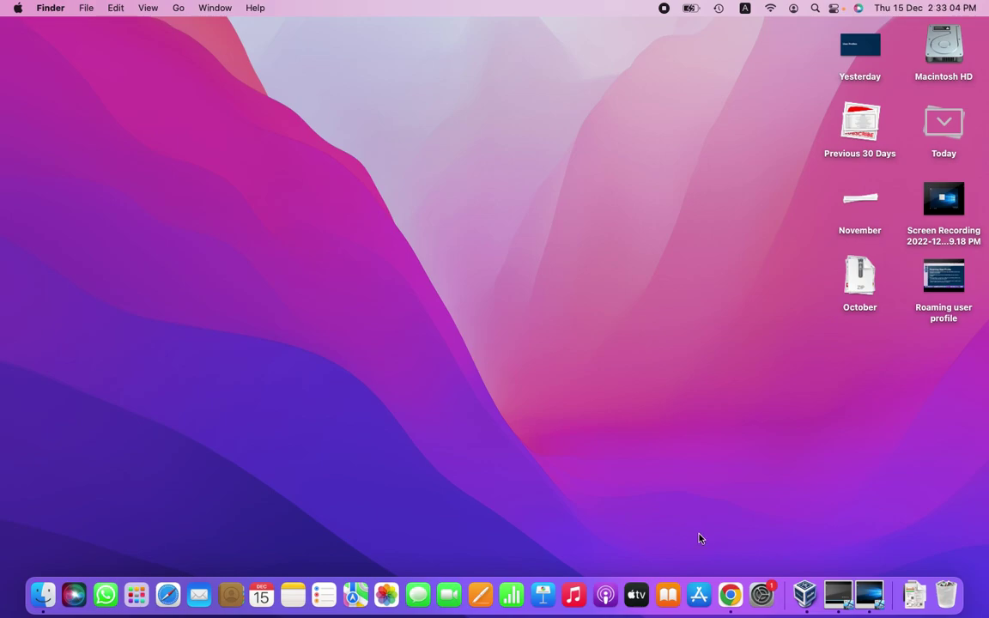
Switch to the Windows Server 2012 virtual machine and launch DNS Manager from PowerShell with the dnsmgmt command
{"action": "left_click", "coordinate": [840, 588]}
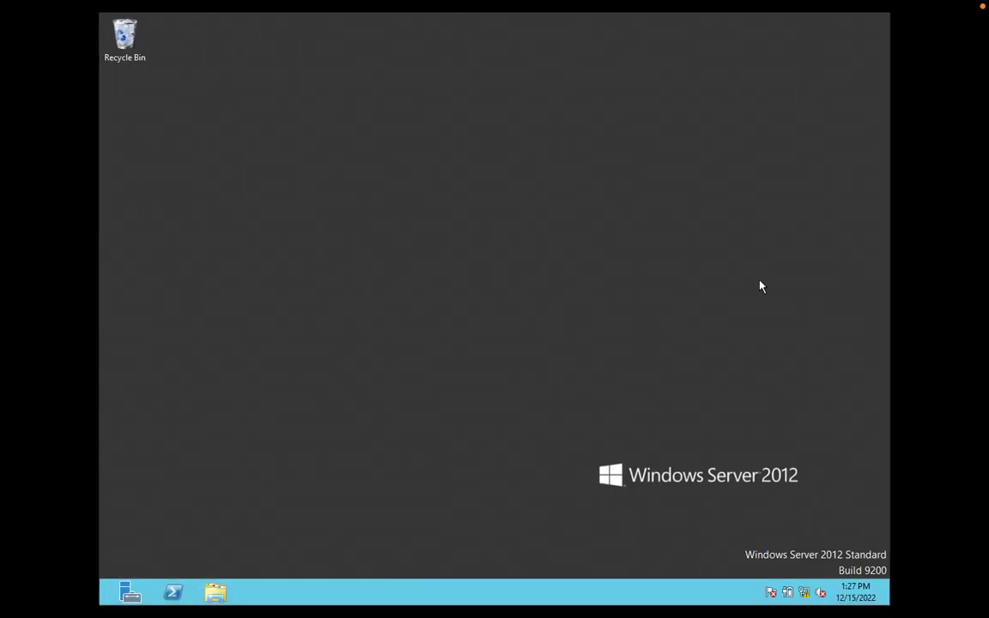
{"action": "left_click", "coordinate": [175, 591]}
{"action": "left_click", "coordinate": [455, 290]}
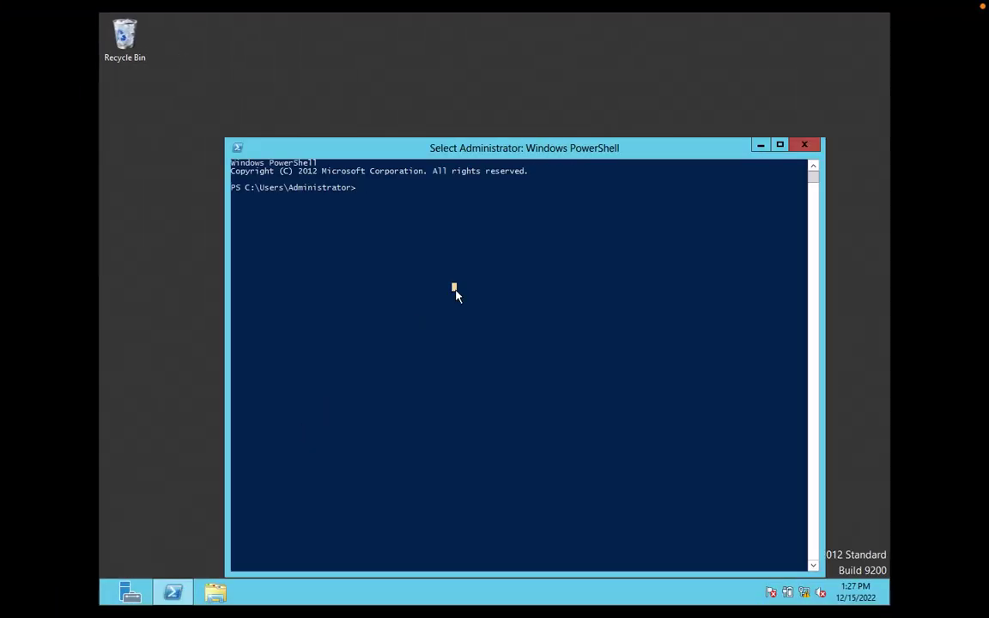
{"action": "type", "text": "dnsmgmt"}
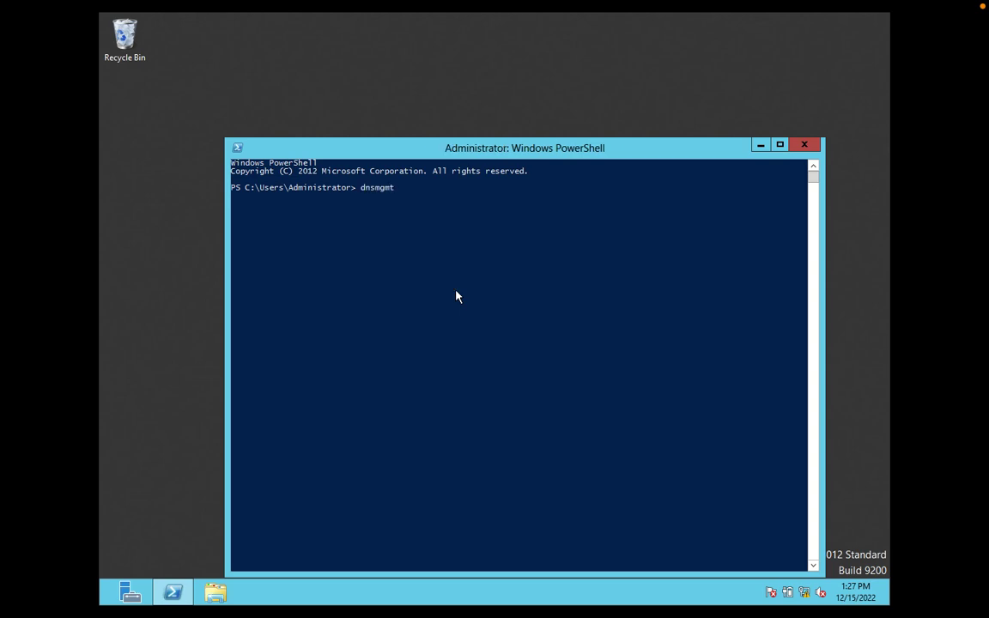
{"action": "key", "text": "Return"}
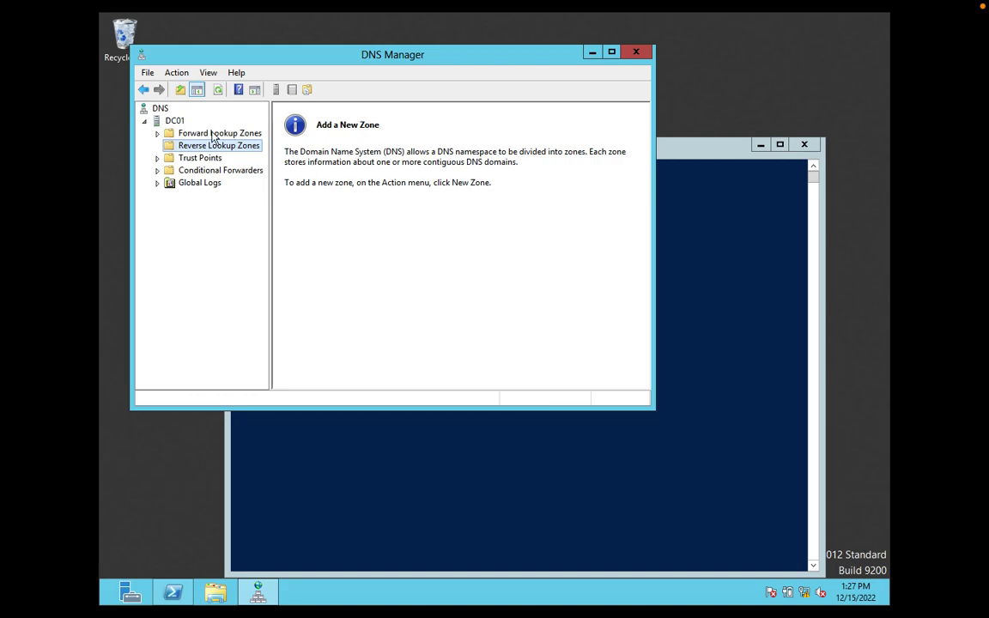
Select Forward Lookup Zones, maximize the DNS Manager window and widen its console tree
{"action": "left_click", "coordinate": [210, 133]}
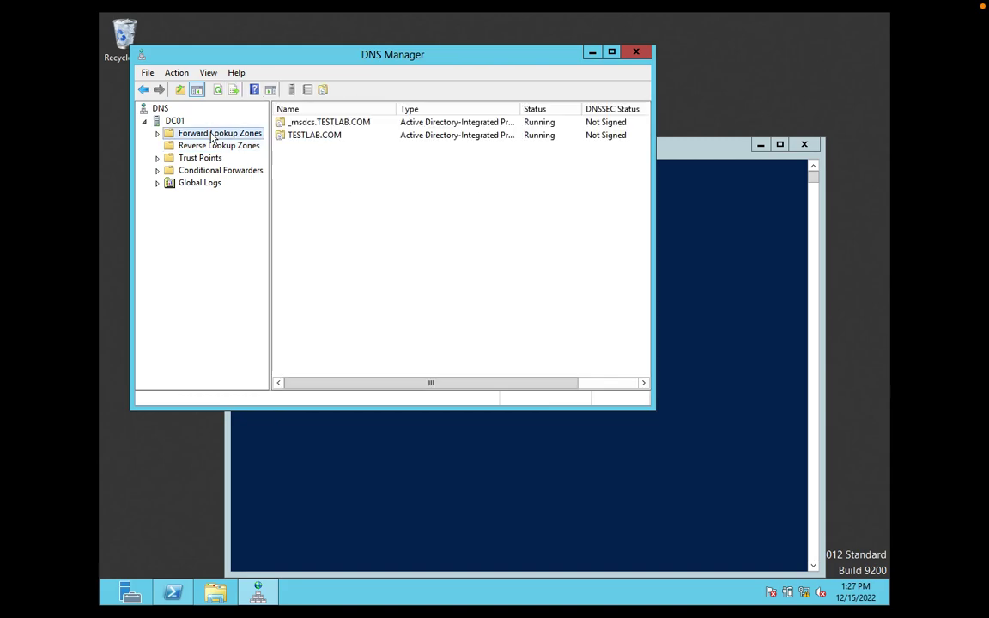
{"action": "left_click", "coordinate": [611, 53]}
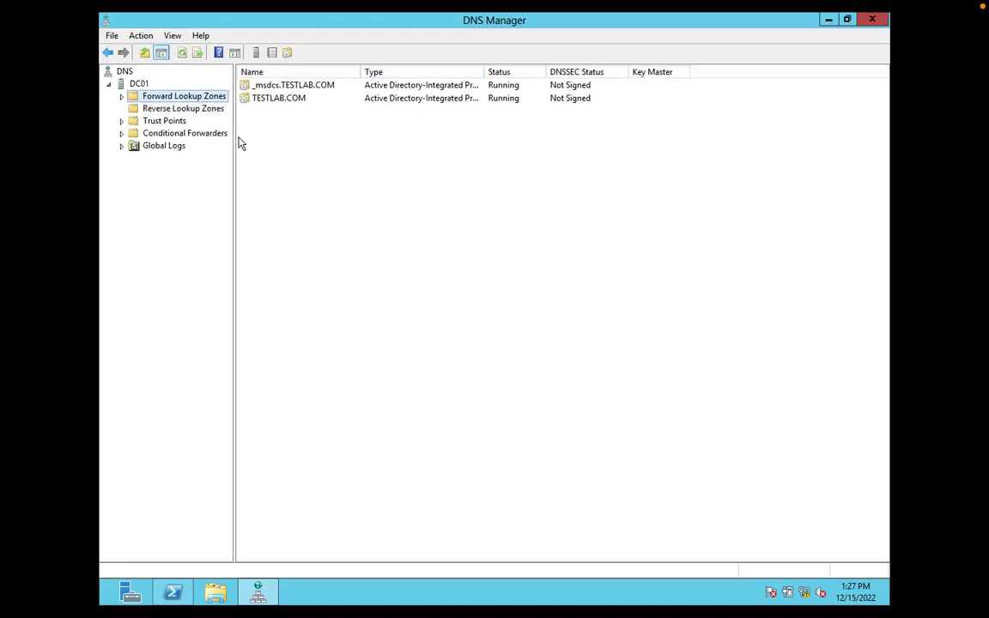
{"action": "left_click_drag", "start_coordinate": [235, 142], "coordinate": [286, 143]}
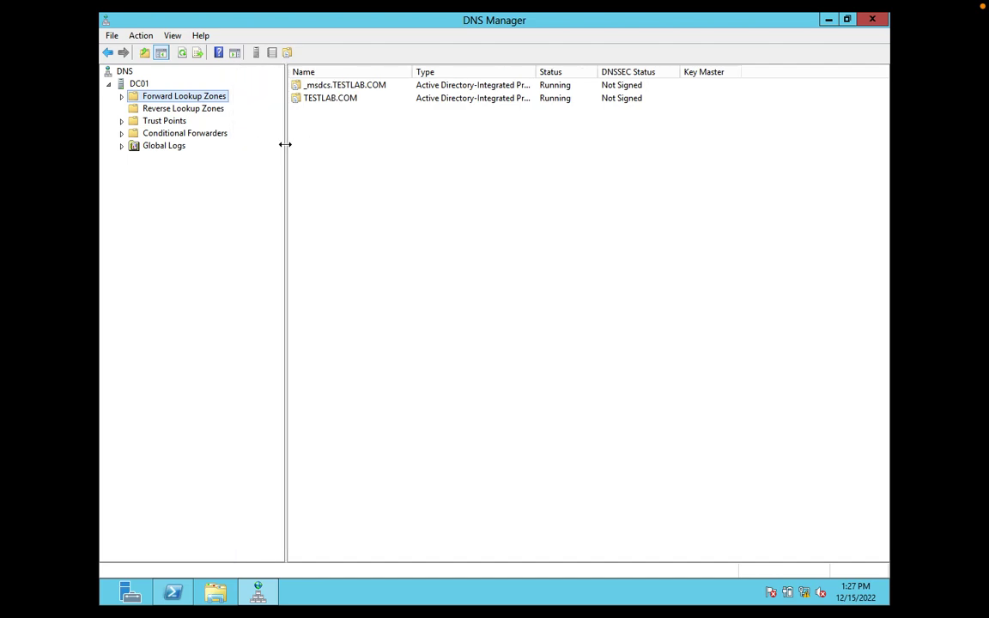
Expand Forward Lookup Zones and display the records of the TESTLAB.COM zone
{"action": "left_click", "coordinate": [339, 102]}
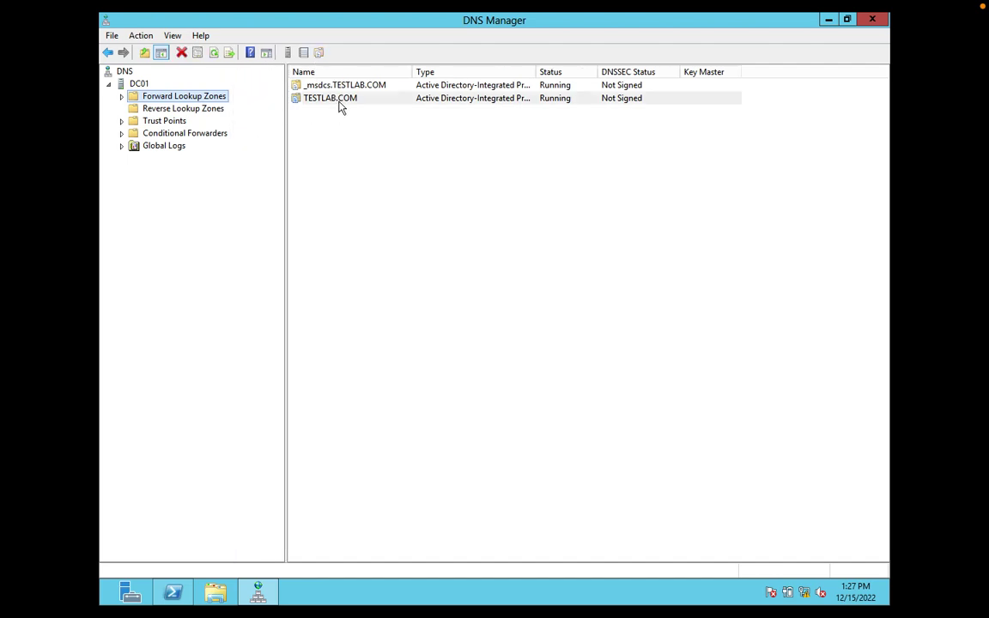
{"action": "left_click", "coordinate": [159, 110]}
{"action": "left_click", "coordinate": [160, 94]}
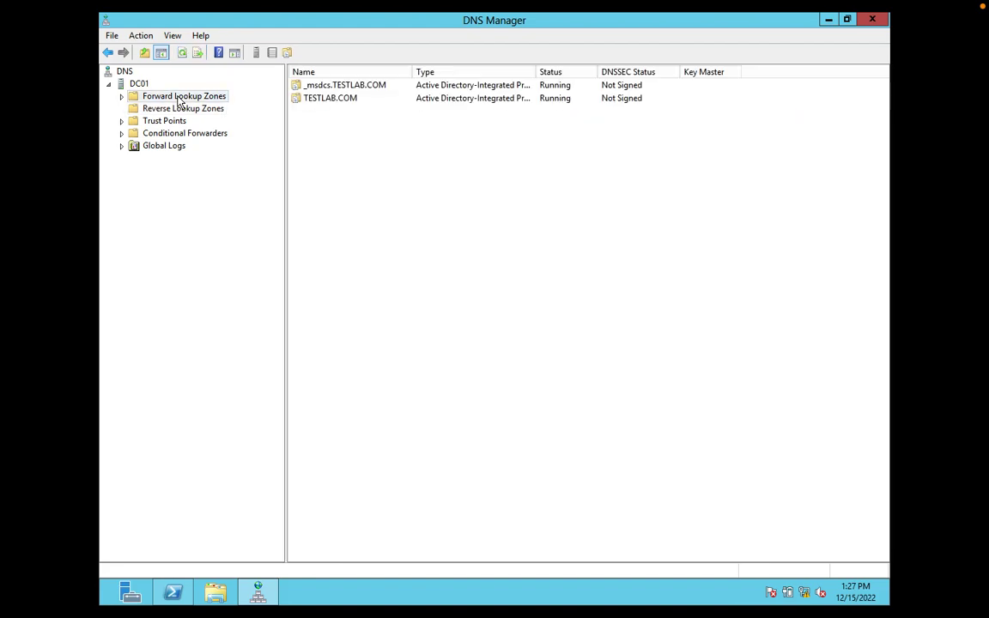
{"action": "left_click", "coordinate": [121, 97]}
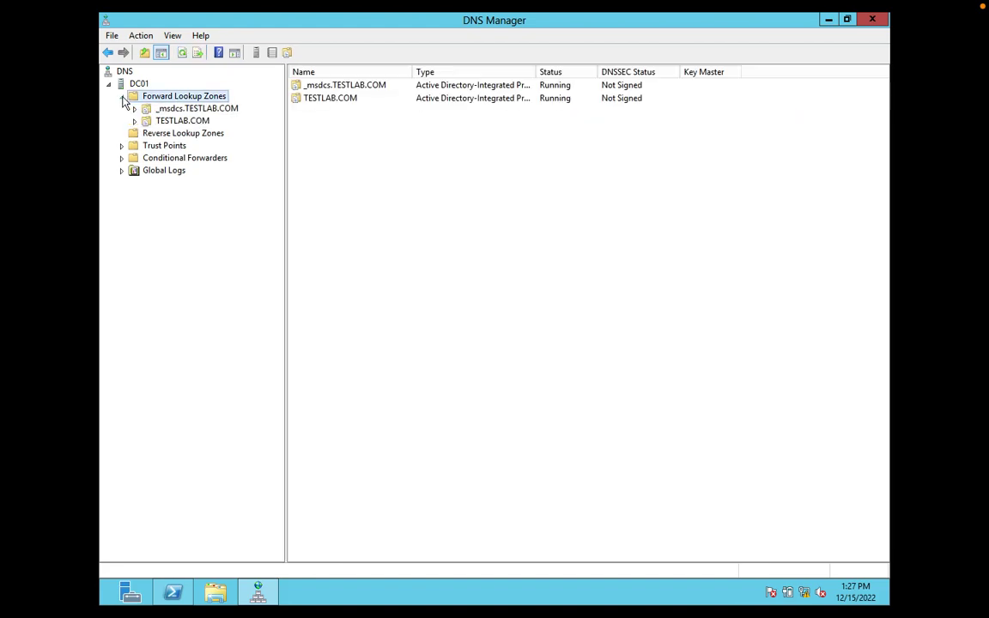
{"action": "left_click", "coordinate": [162, 120]}
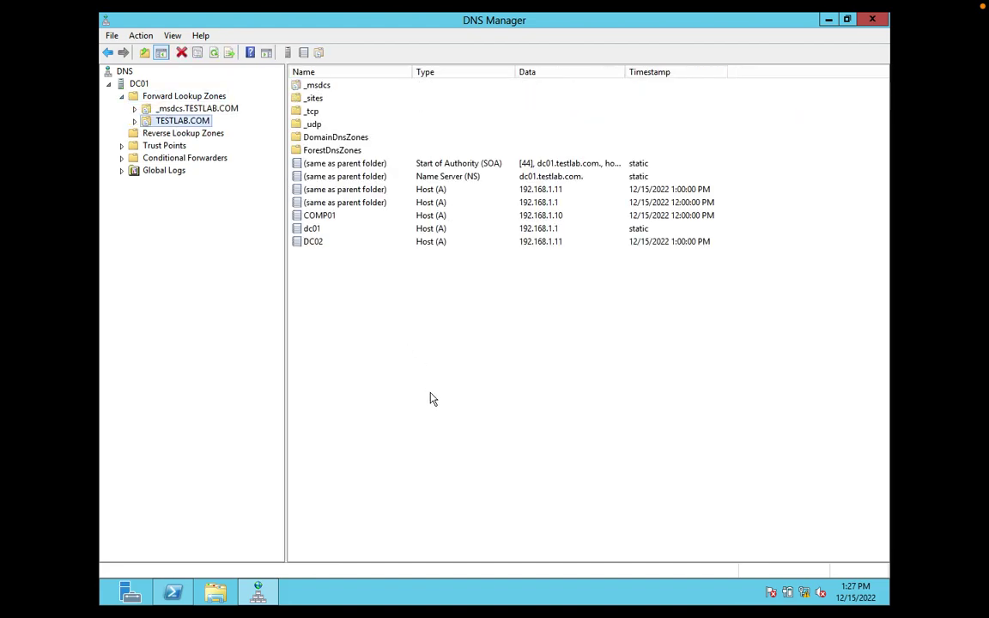
Switch to PowerShell and shrink its window so the TESTLAB.COM records stay visible above it
{"action": "left_click", "coordinate": [173, 592]}
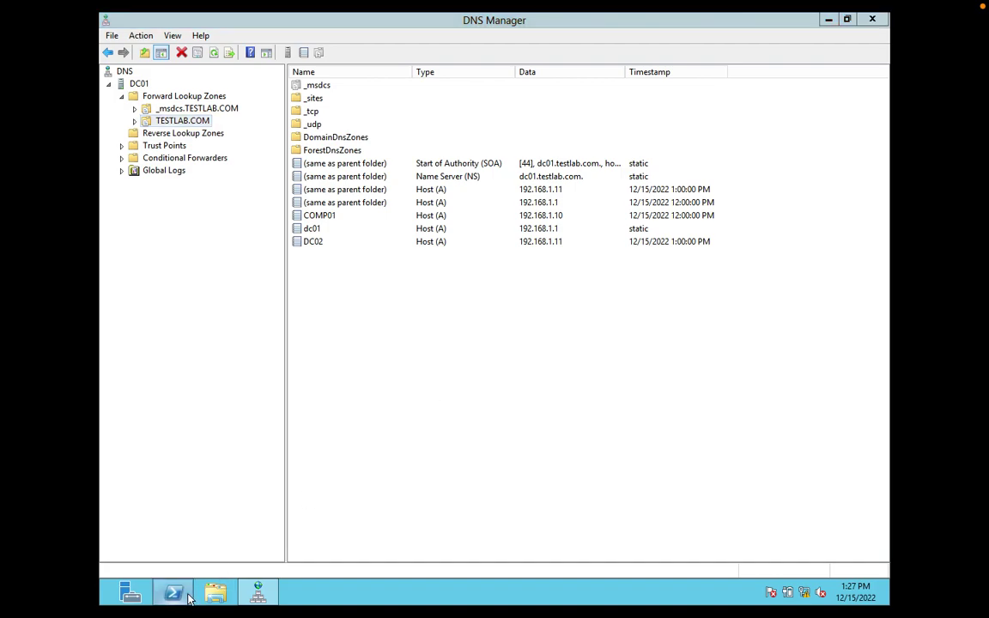
{"action": "left_click", "coordinate": [367, 387]}
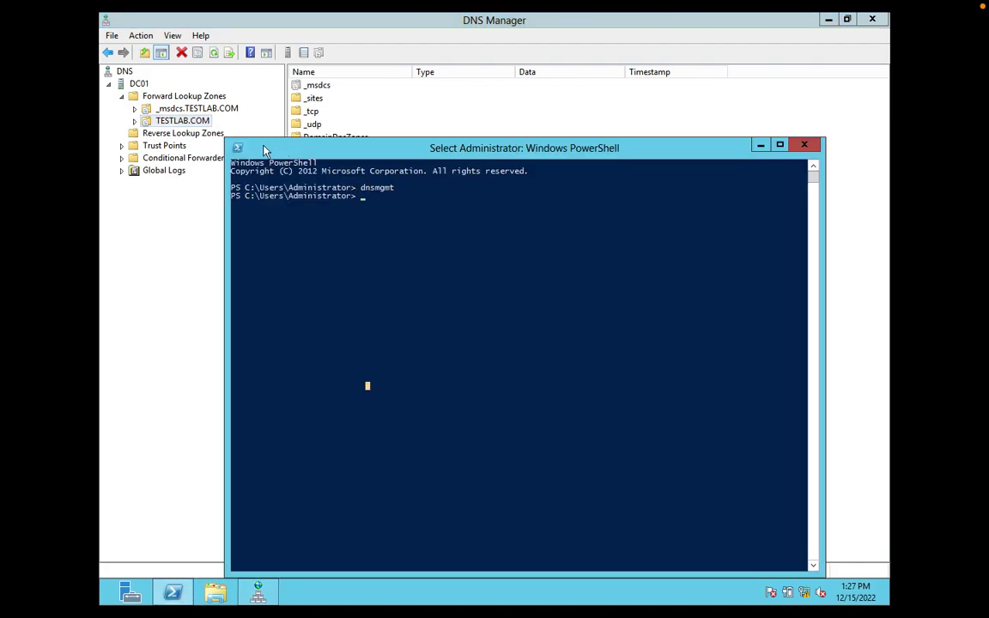
{"action": "left_click_drag", "start_coordinate": [226, 140], "coordinate": [249, 289]}
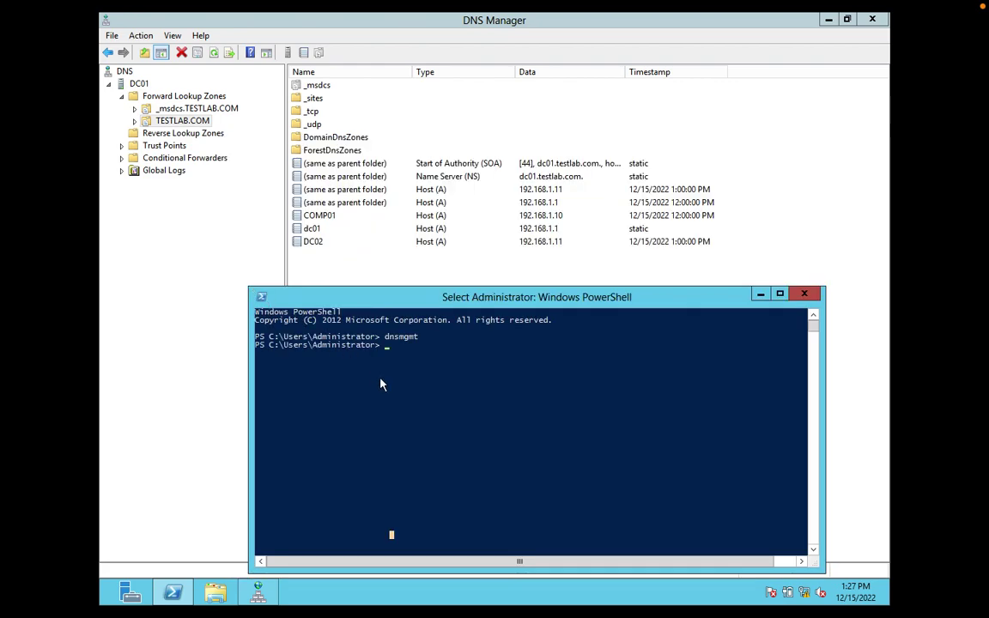
Change the PowerShell location to the root of drive C and clear the console
{"action": "key", "text": "Escape"}
{"action": "type", "text": "cls"}
{"action": "key", "text": "Return"}
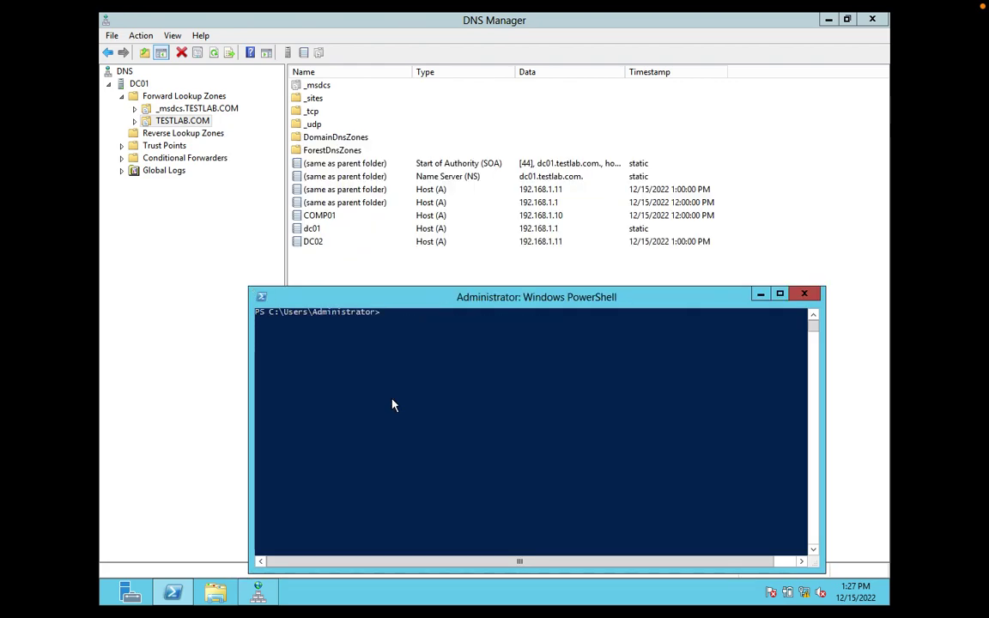
{"action": "type", "text": "cd "}
{"action": "type", "text": "\\"}
{"action": "key", "text": "Return"}
{"action": "type", "text": "cls"}
{"action": "key", "text": "Return"}
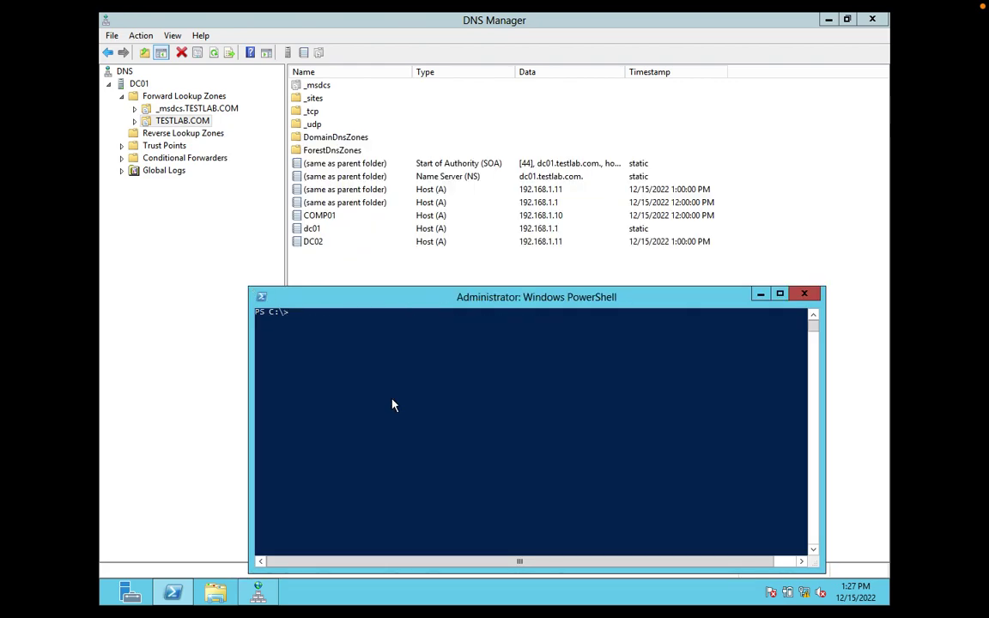
Run nslookup for the host name COMP01 and for the IP address 192.168.1.10
{"action": "type", "text": "nslook"}
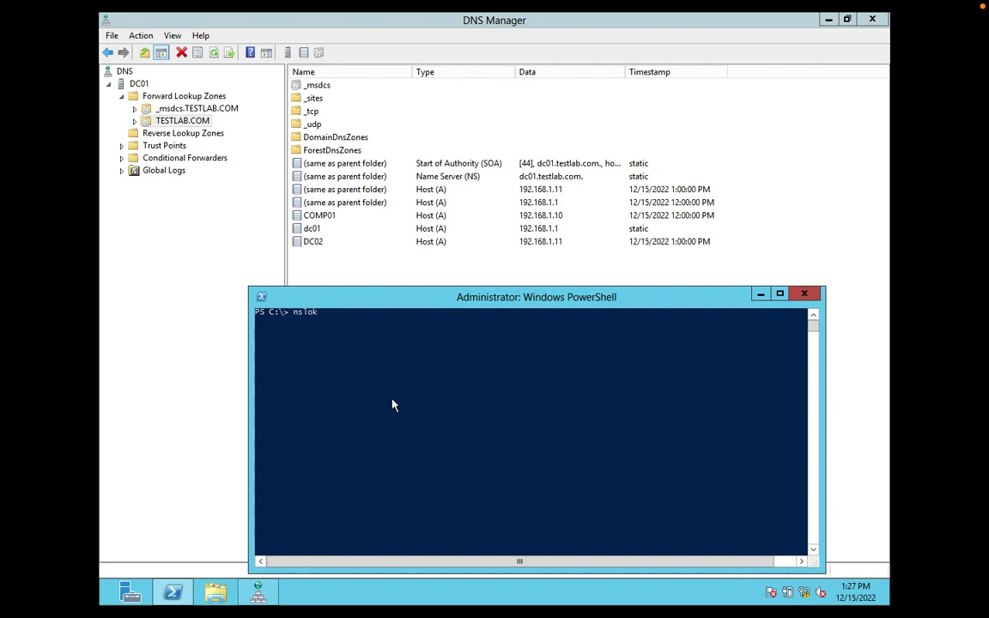
{"action": "type", "text": "up COMP01"}
{"action": "key", "text": "Return"}
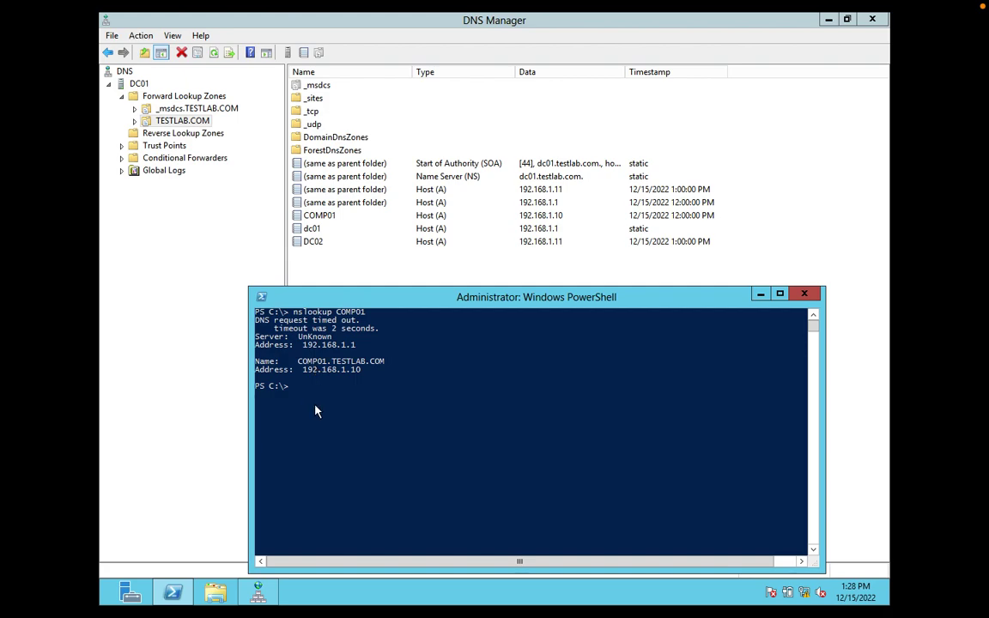
{"action": "type", "text": "nslookup 192.168.1.10"}
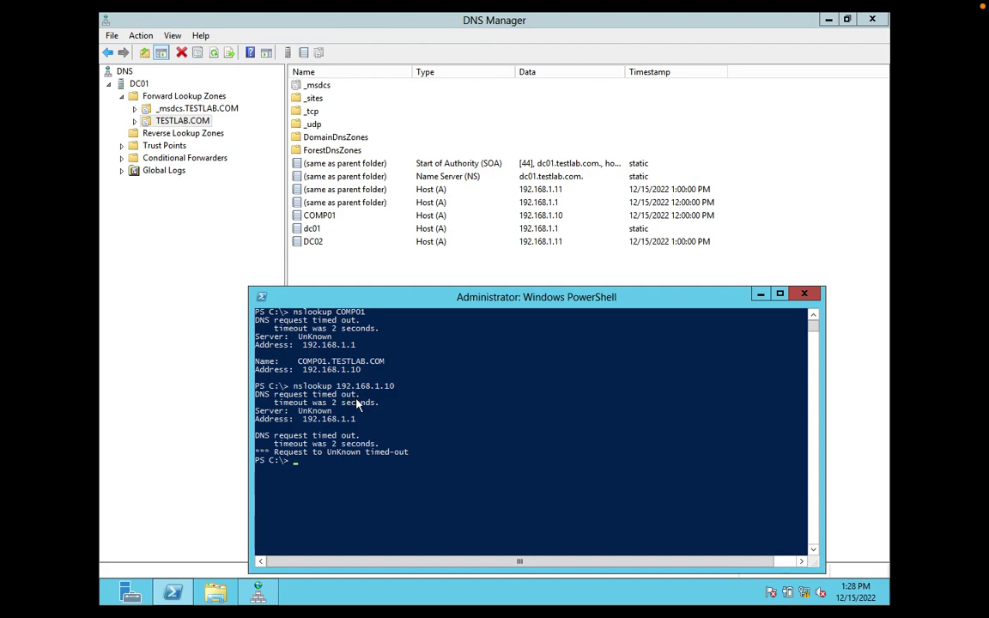
Return to DNS Manager, collapse Forward Lookup Zones and select Reverse Lookup Zones
{"action": "left_click", "coordinate": [191, 252]}
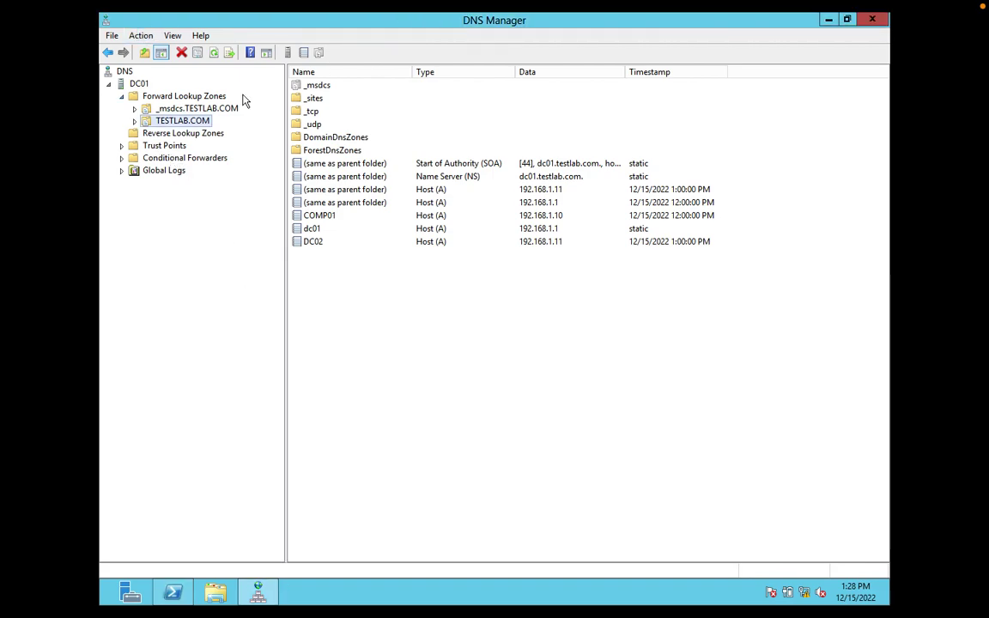
{"action": "left_click", "coordinate": [154, 134]}
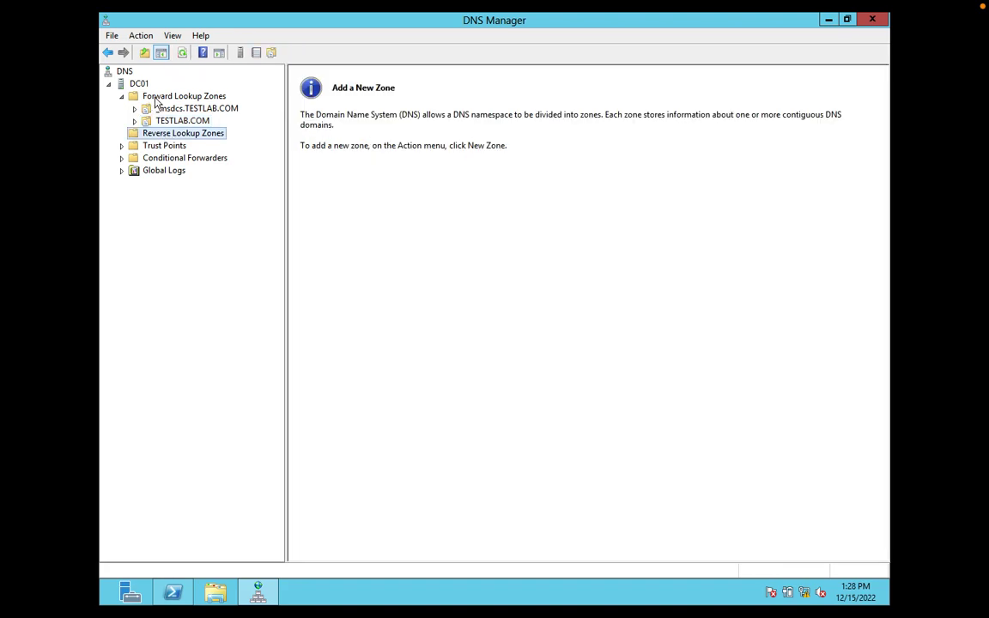
{"action": "left_click", "coordinate": [141, 96]}
{"action": "left_click", "coordinate": [122, 96]}
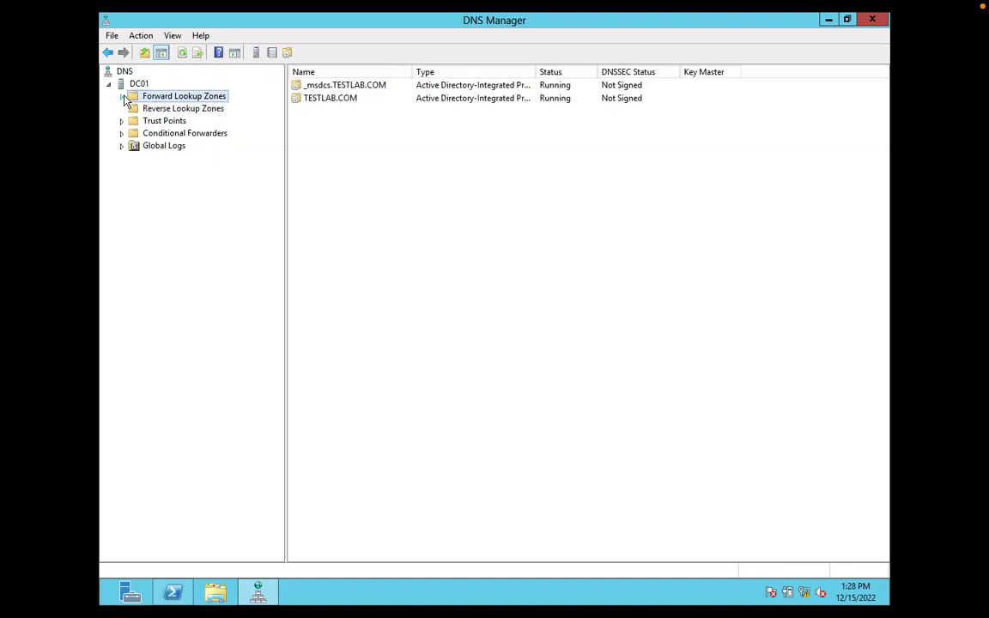
{"action": "left_click", "coordinate": [163, 112]}
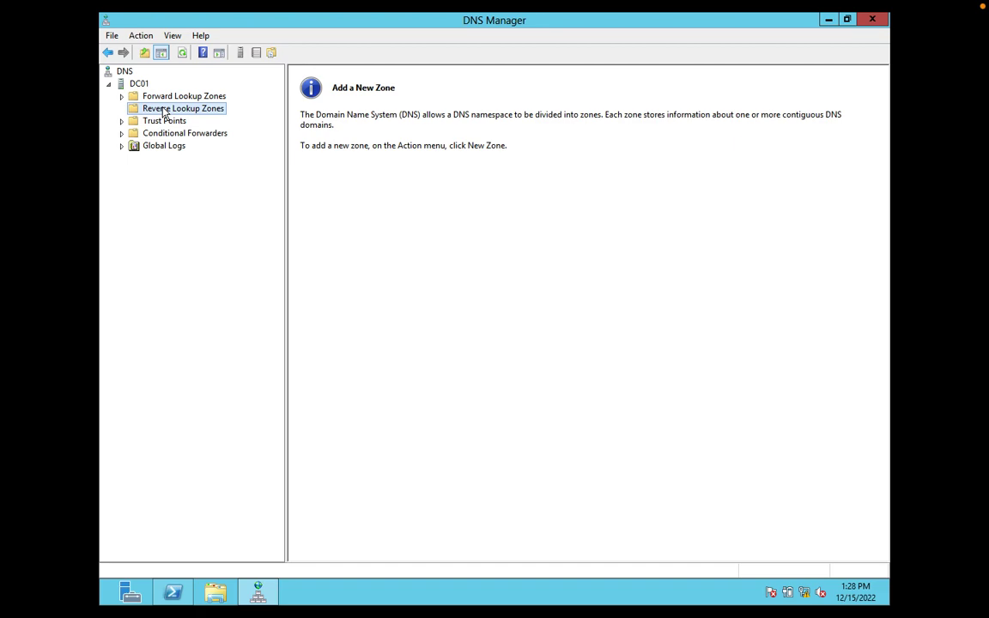
Start a new Active Directory-stored primary IPv4 reverse lookup zone, replicated to all DNS servers on domain controllers in the TESTLAB.COM domain
{"action": "right_click", "coordinate": [213, 118]}
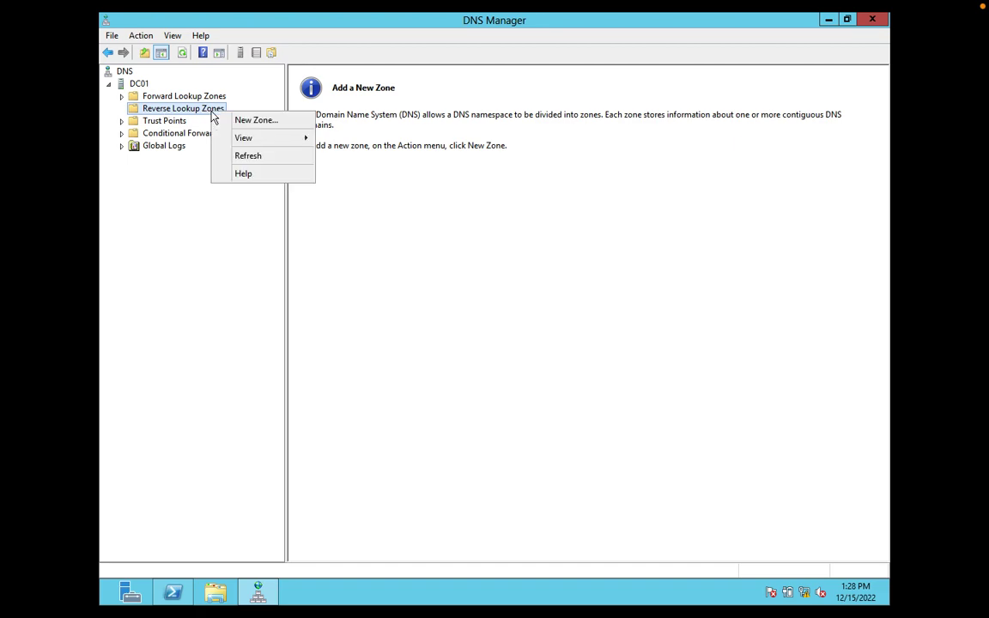
{"action": "left_click", "coordinate": [242, 123]}
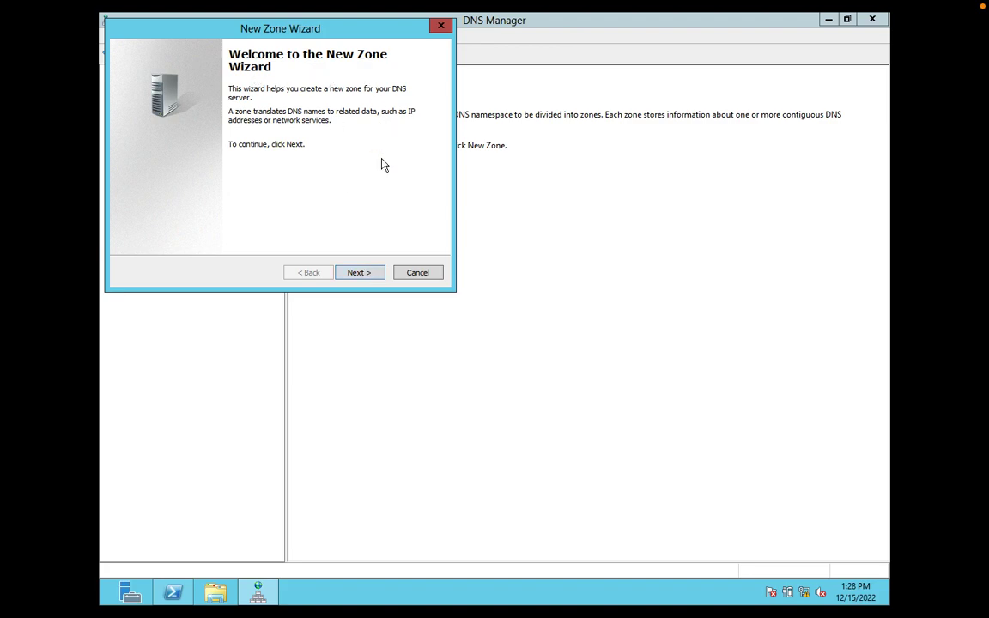
{"action": "left_click", "coordinate": [377, 275]}
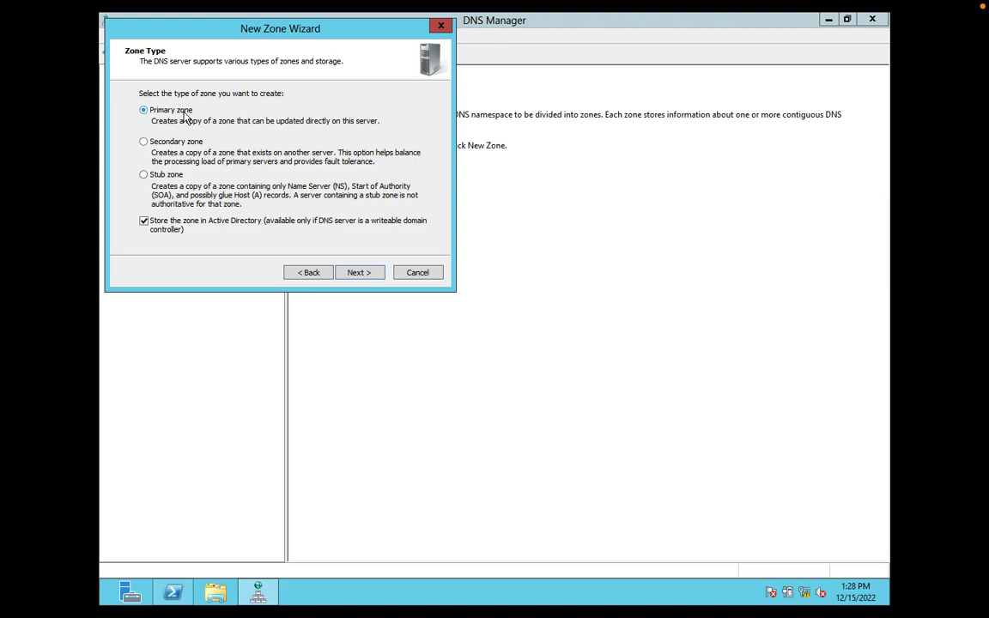
{"action": "left_click", "coordinate": [371, 276]}
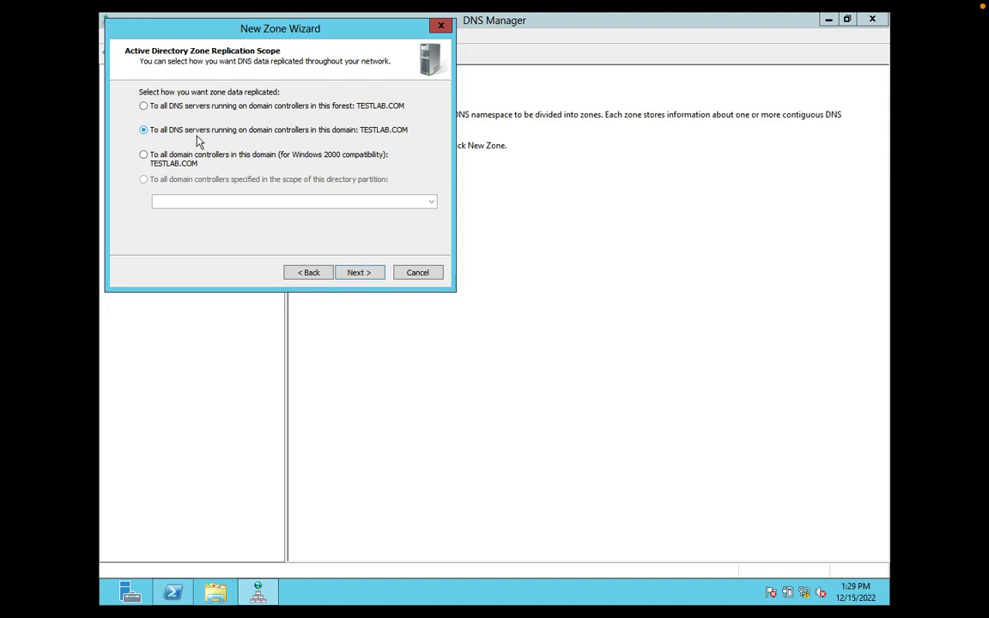
{"action": "left_click", "coordinate": [361, 273]}
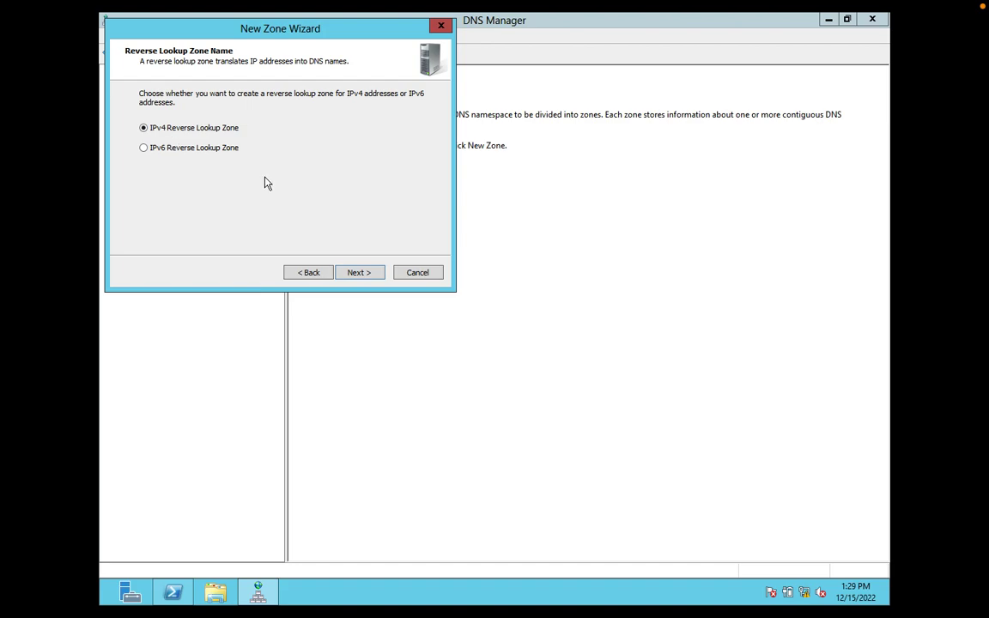
{"action": "left_click", "coordinate": [360, 273]}
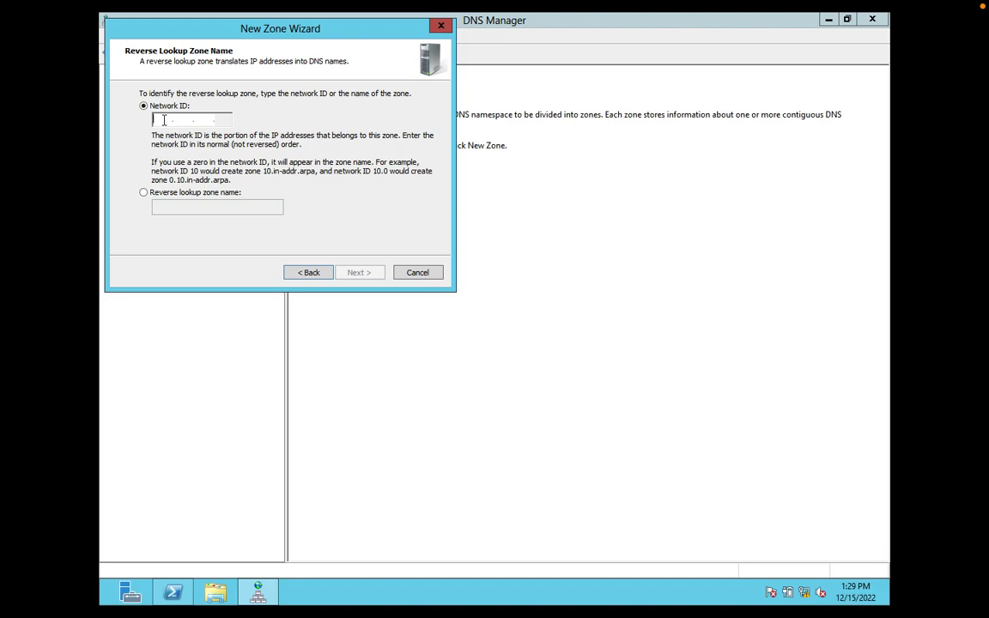
Set the network ID to 192.168.1, allow only secure dynamic updates, finish creating the zone and expand Reverse Lookup Zones
{"action": "mouse_move", "coordinate": [172, 592]}
{"action": "left_click", "coordinate": [160, 536]}
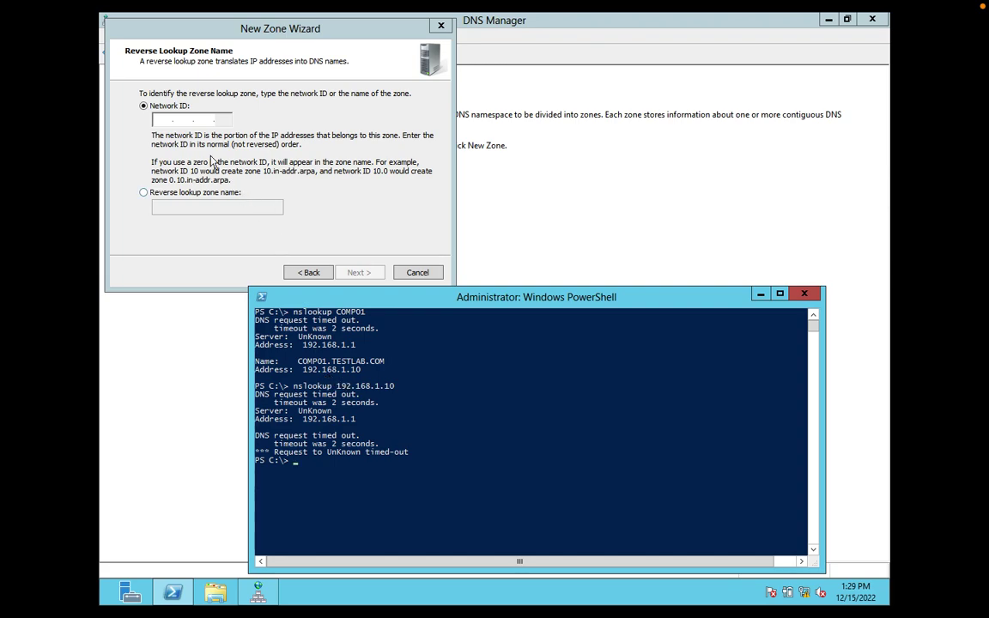
{"action": "left_click", "coordinate": [165, 120]}
{"action": "type", "text": "1"}
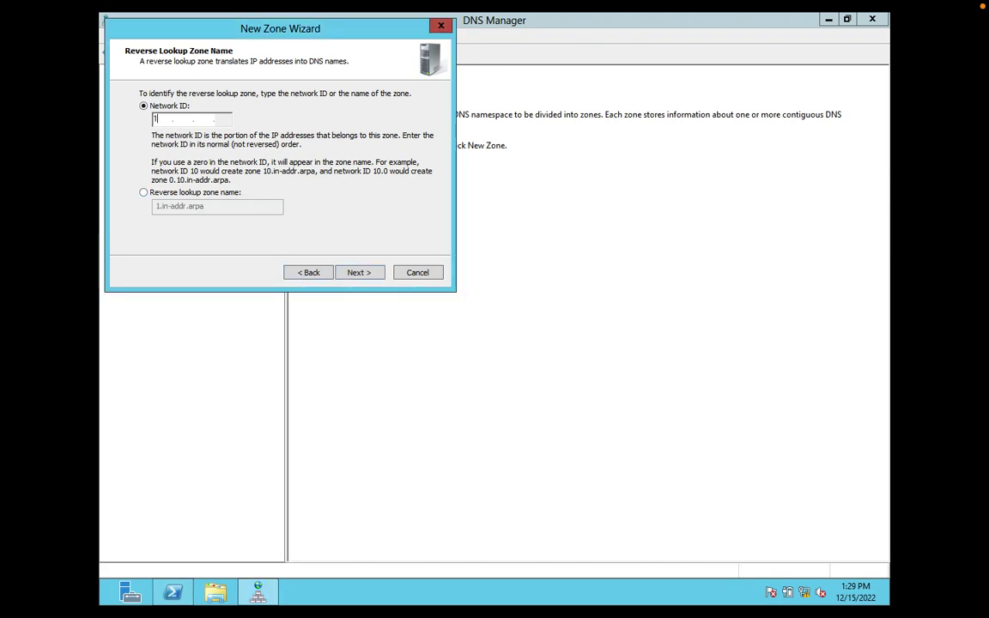
{"action": "type", "text": "92.1"}
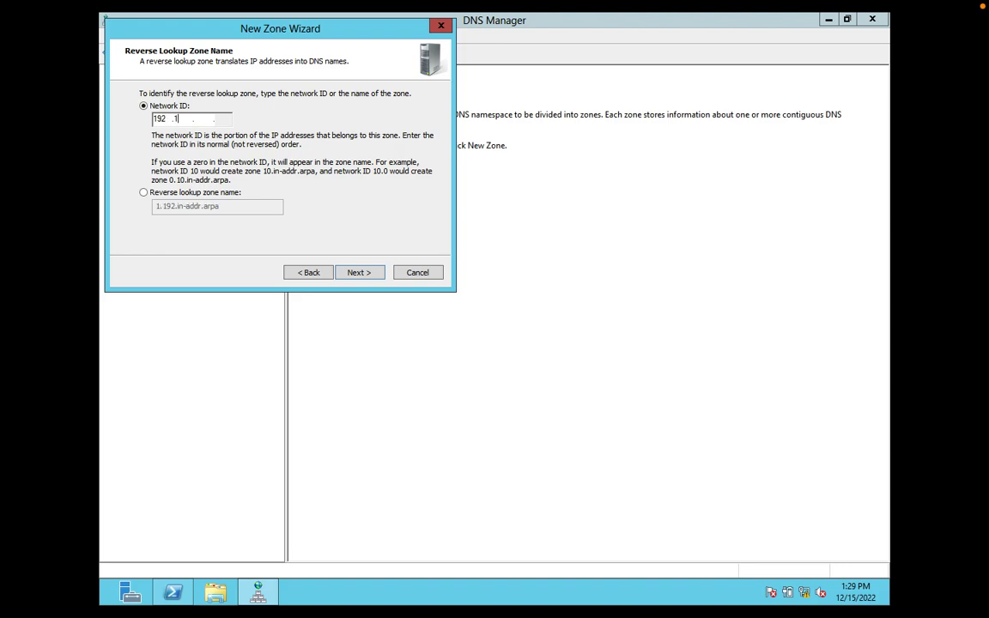
{"action": "type", "text": "68.1"}
{"action": "left_click", "coordinate": [359, 272]}
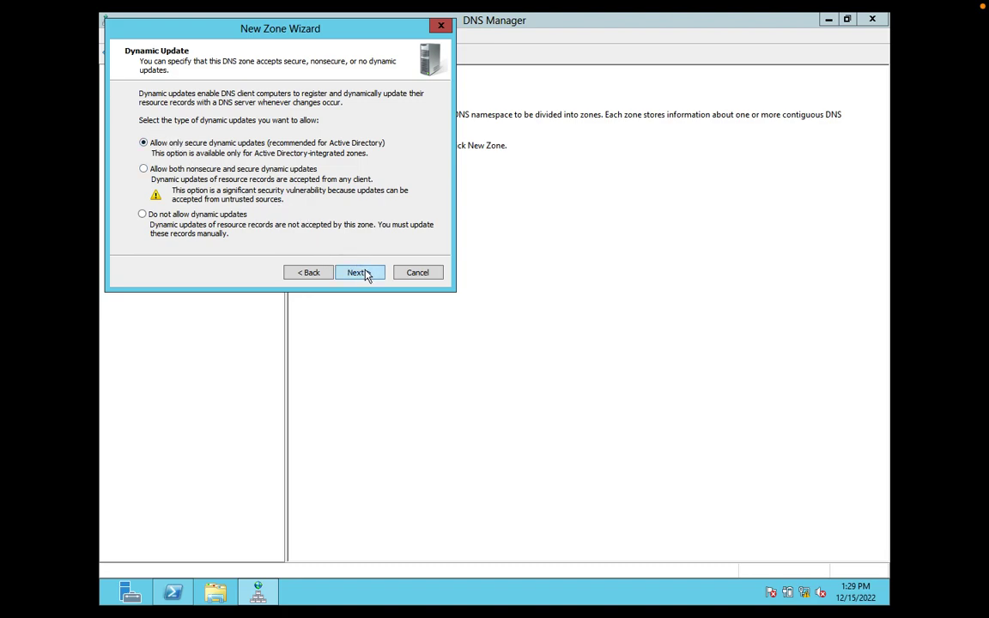
{"action": "left_click", "coordinate": [360, 273]}
{"action": "left_click", "coordinate": [359, 272]}
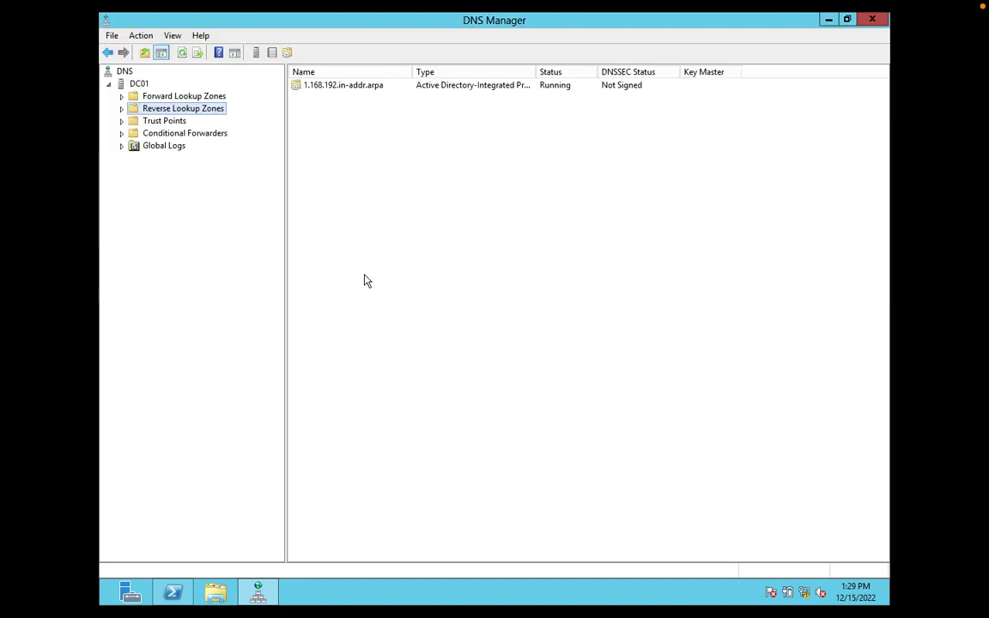
{"action": "left_click", "coordinate": [122, 108]}
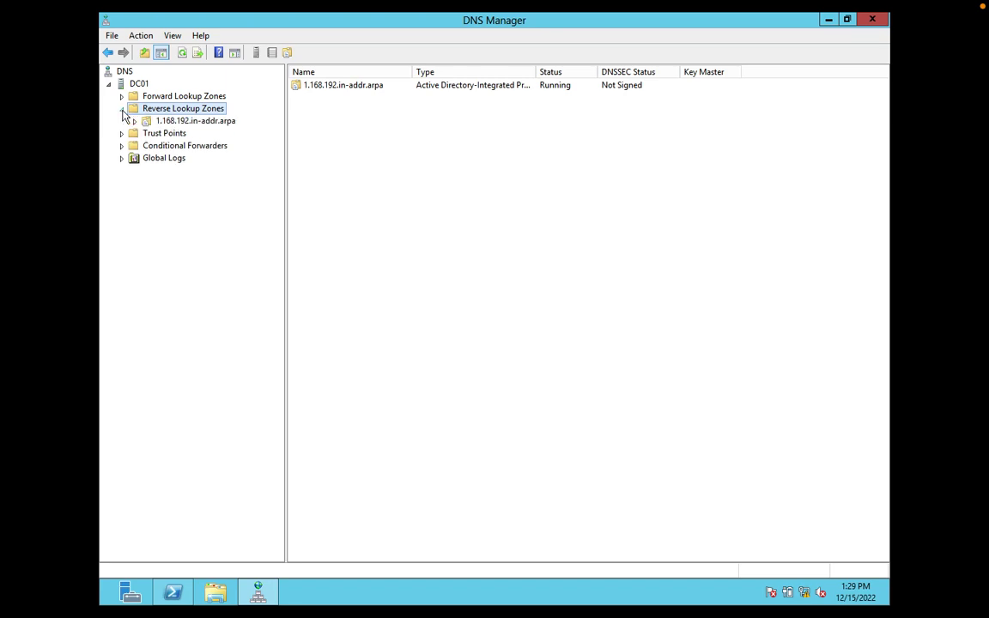
In the TESTLAB.COM forward lookup zone, enable updating the associated pointer (PTR) record for the COMP01 host record and apply it
{"action": "left_click", "coordinate": [156, 122]}
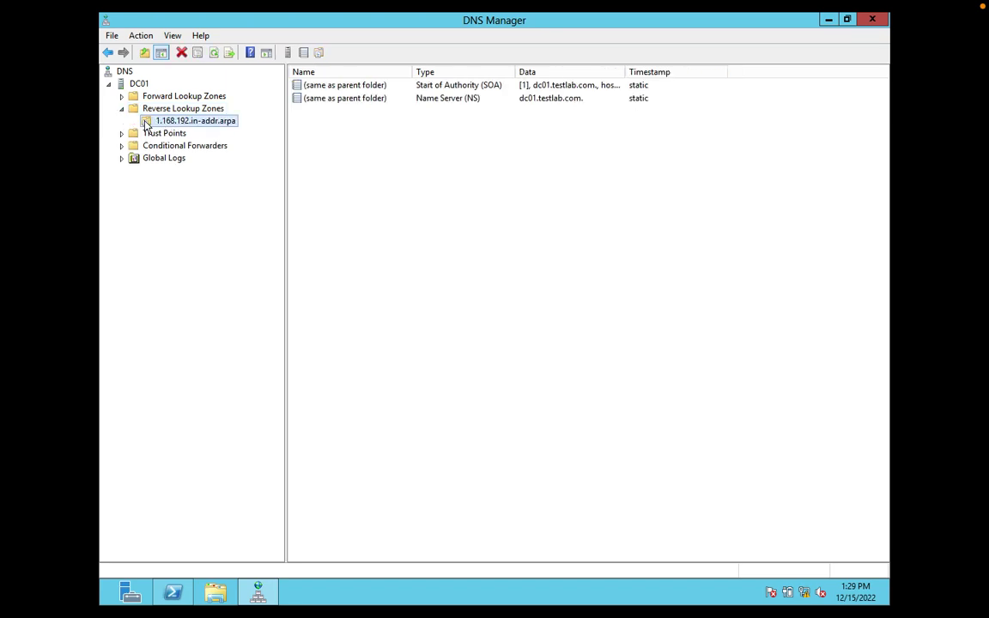
{"action": "left_click", "coordinate": [121, 96]}
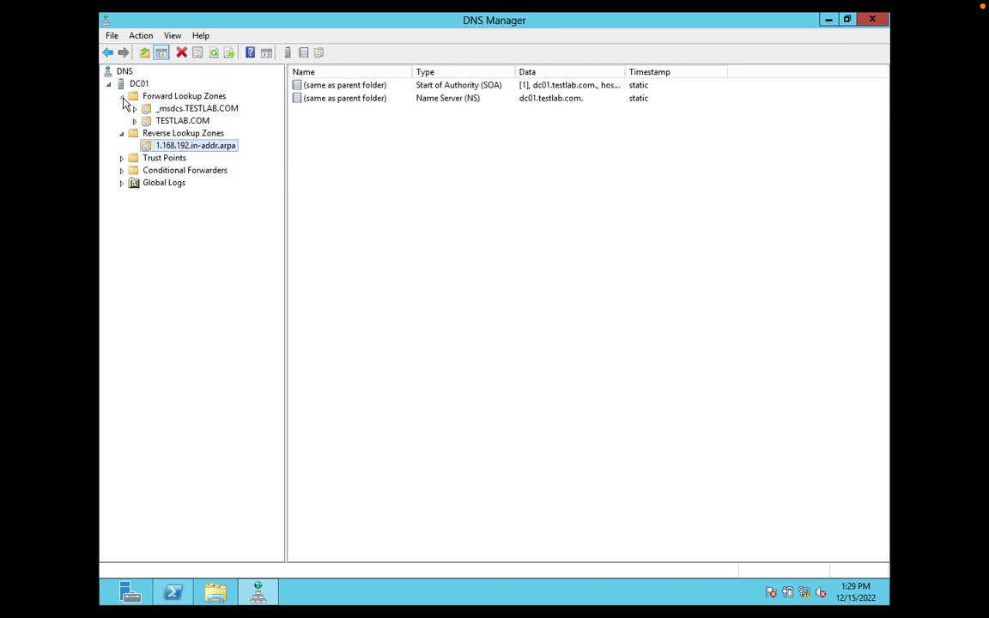
{"action": "left_click", "coordinate": [150, 121]}
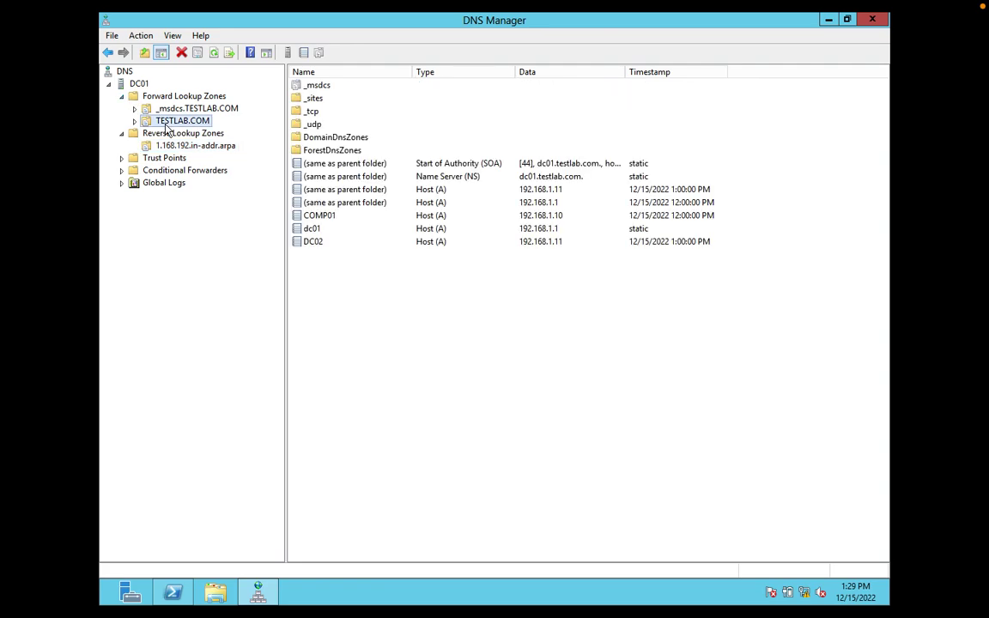
{"action": "double_click", "coordinate": [325, 218]}
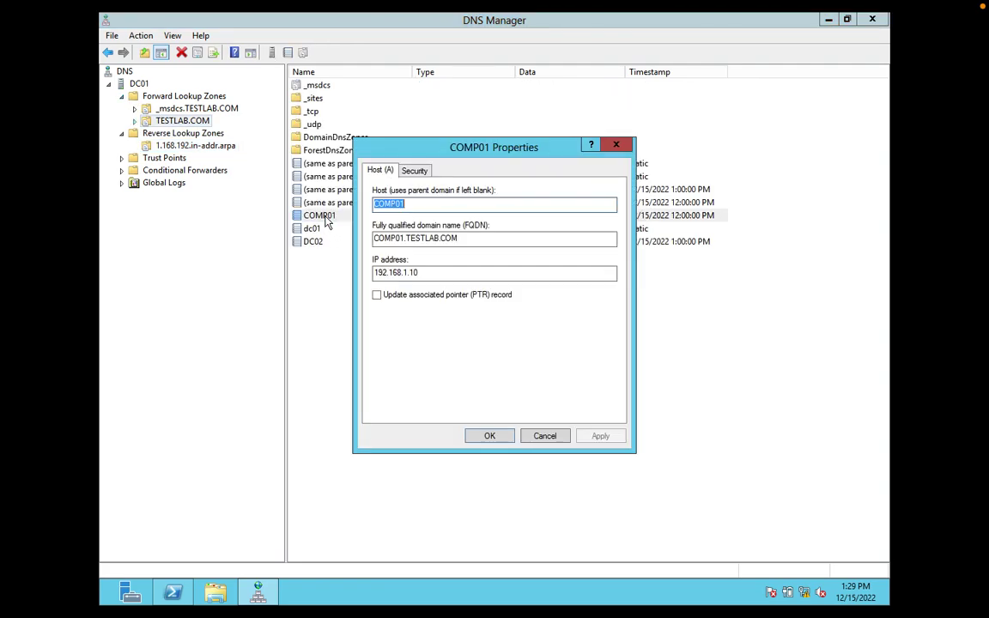
{"action": "left_click", "coordinate": [378, 295]}
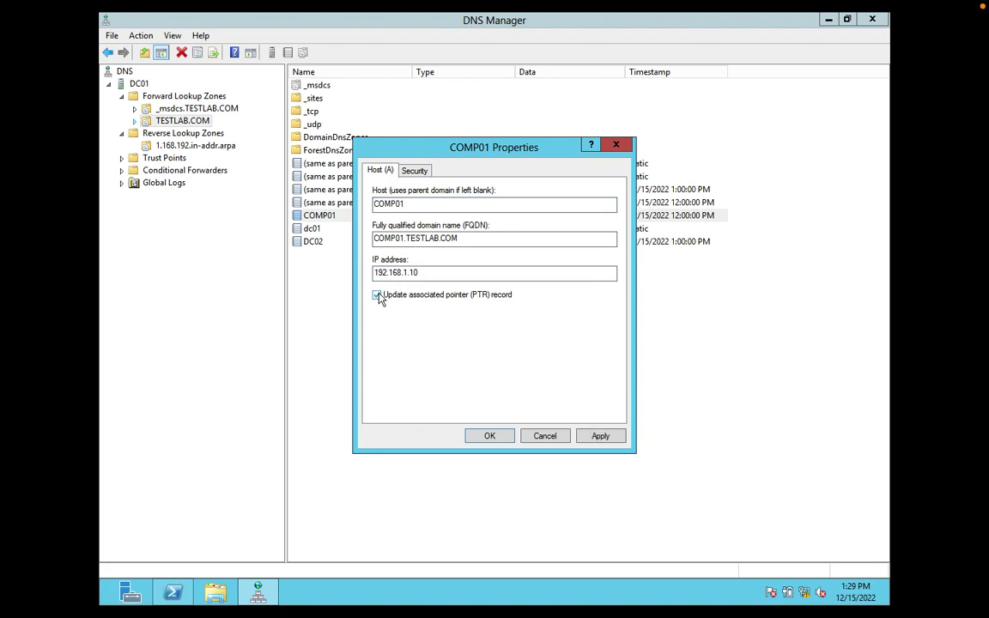
{"action": "left_click", "coordinate": [600, 436]}
{"action": "left_click", "coordinate": [489, 436]}
Refresh the record list of the TESTLAB.COM forward lookup zone
{"action": "left_click", "coordinate": [419, 368]}
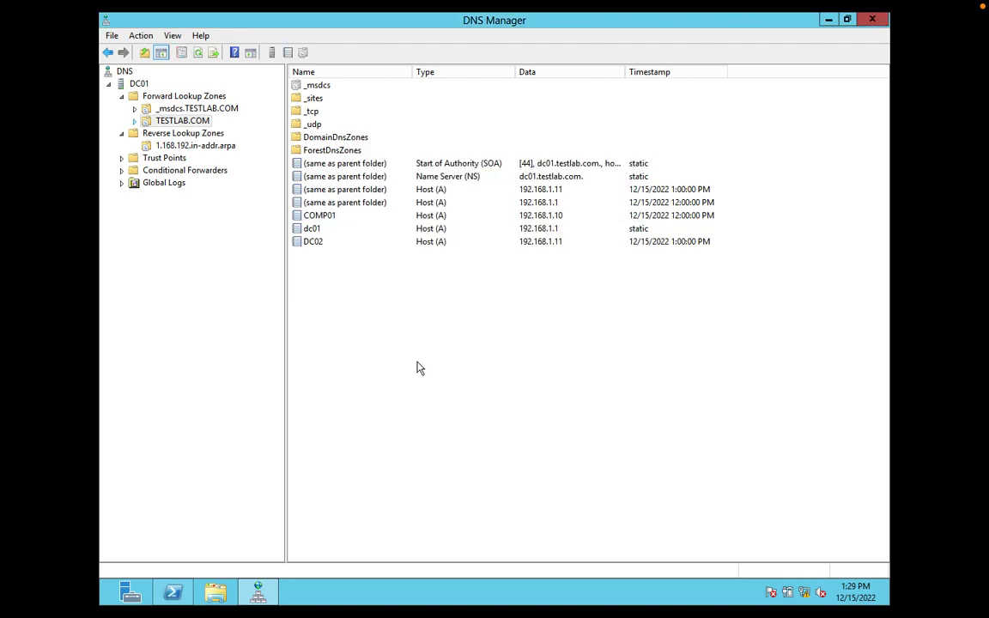
{"action": "right_click", "coordinate": [419, 368]}
{"action": "left_click", "coordinate": [454, 253]}
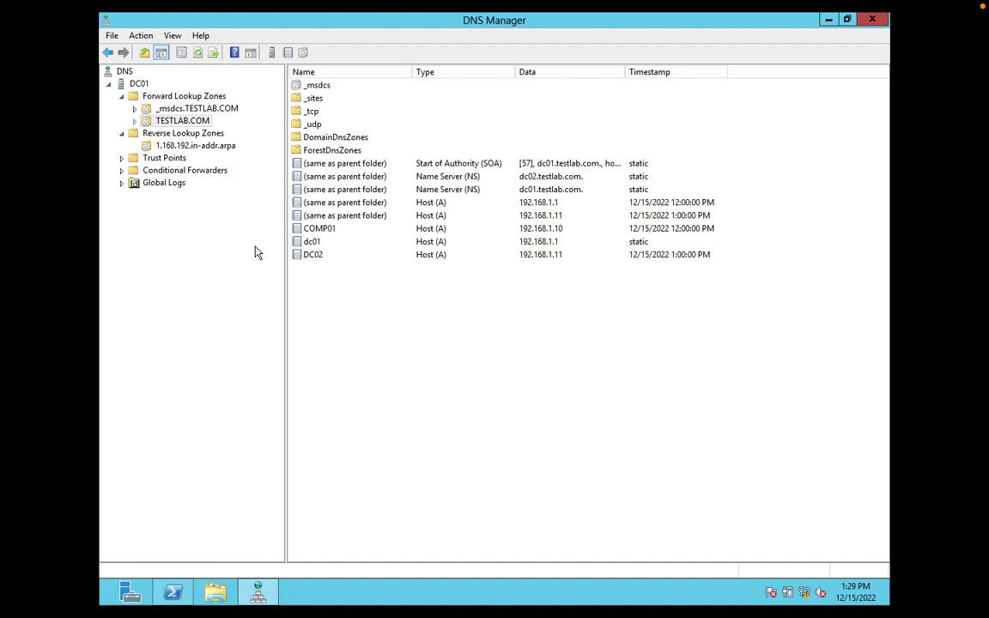
Open the 1.168.192.in-addr.arpa reverse lookup zone, refresh its records and select the pointer (PTR) record for 192.168.1.10
{"action": "left_click", "coordinate": [146, 142]}
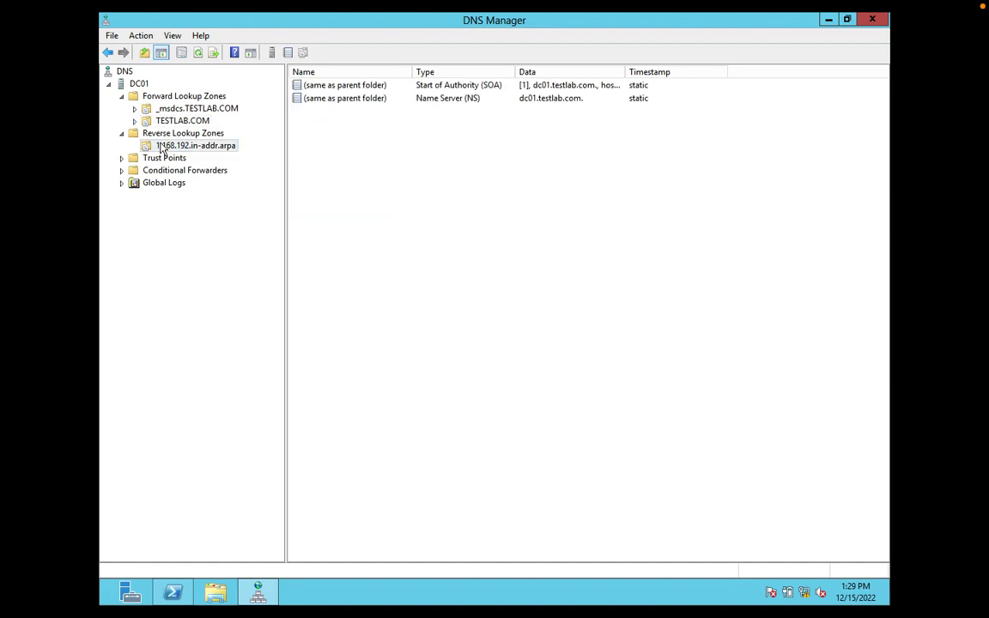
{"action": "right_click", "coordinate": [593, 273]}
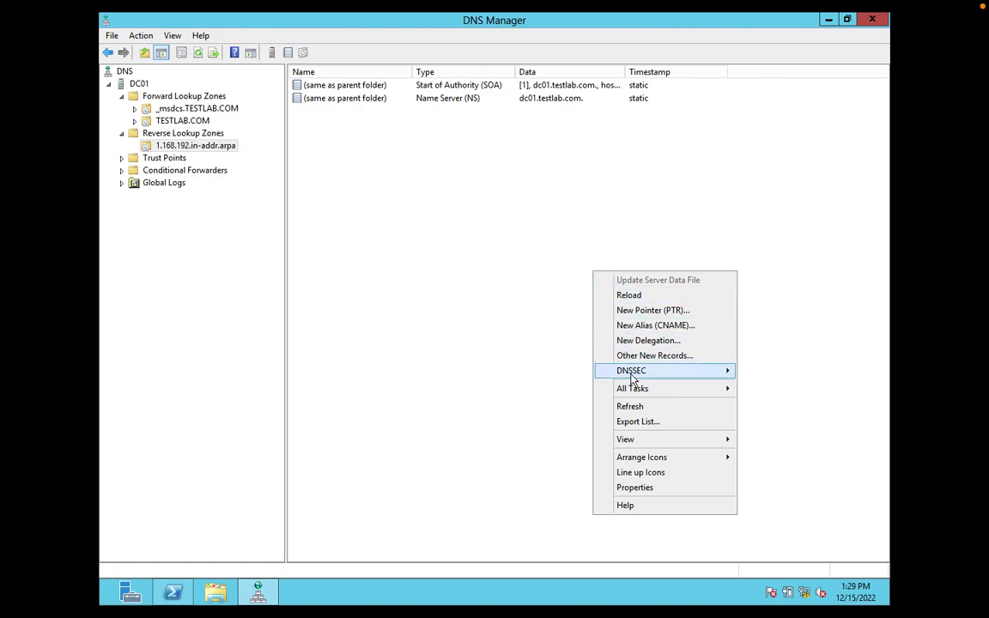
{"action": "left_click", "coordinate": [629, 406]}
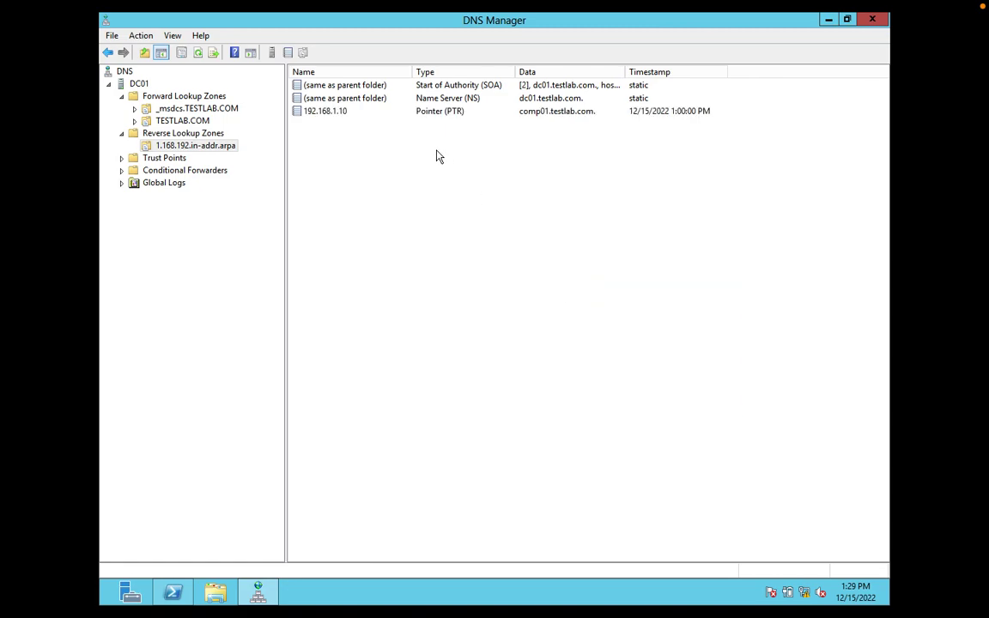
{"action": "left_click", "coordinate": [444, 114]}
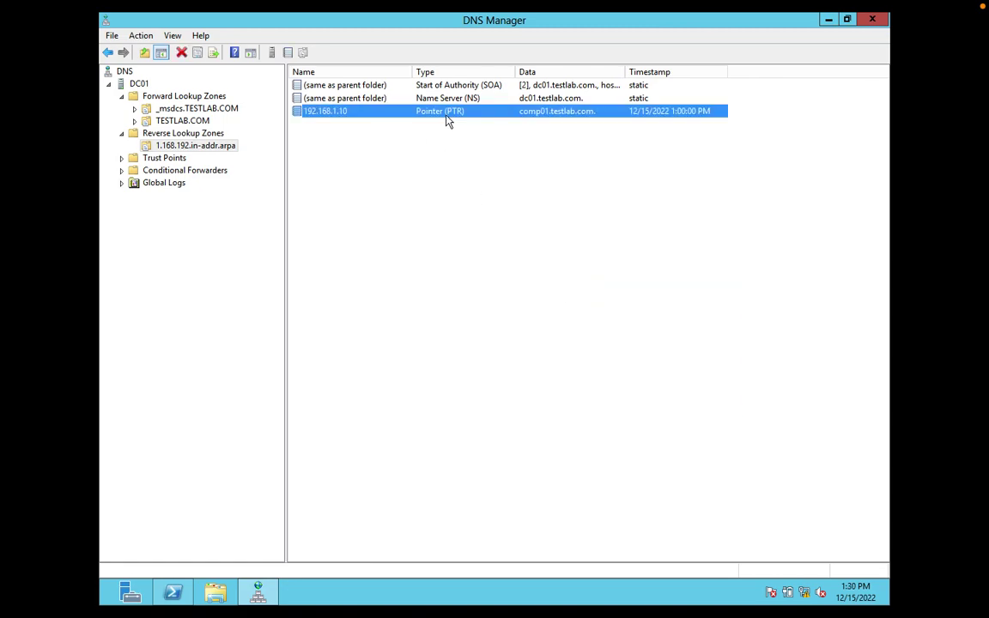
Switch to Windows PowerShell and run nslookup for the IP address 192.168.1.10 again
{"action": "left_click", "coordinate": [172, 592]}
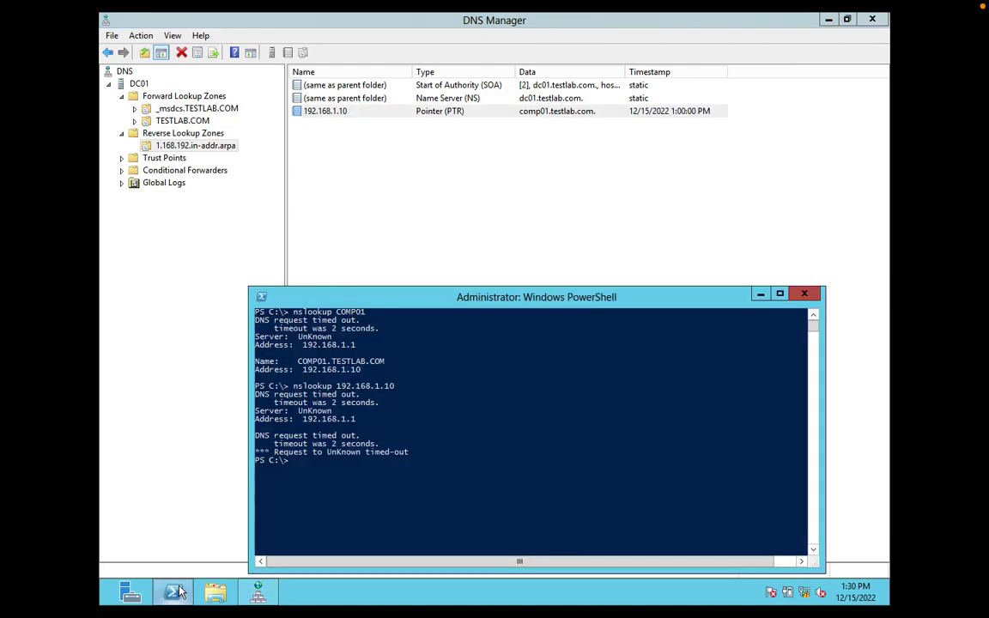
{"action": "key", "text": "Up"}
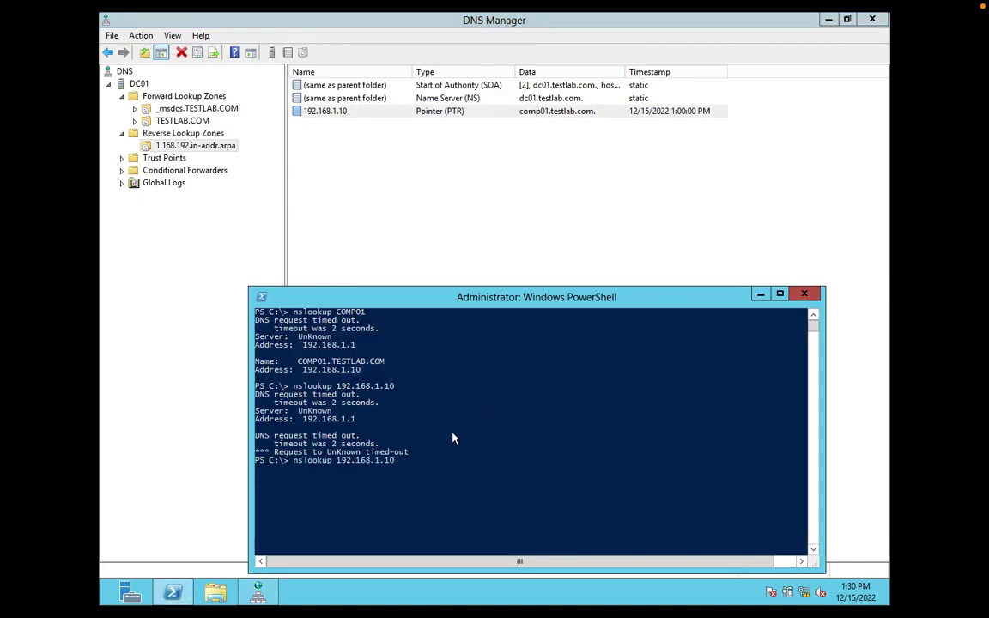
{"action": "key", "text": "Return"}
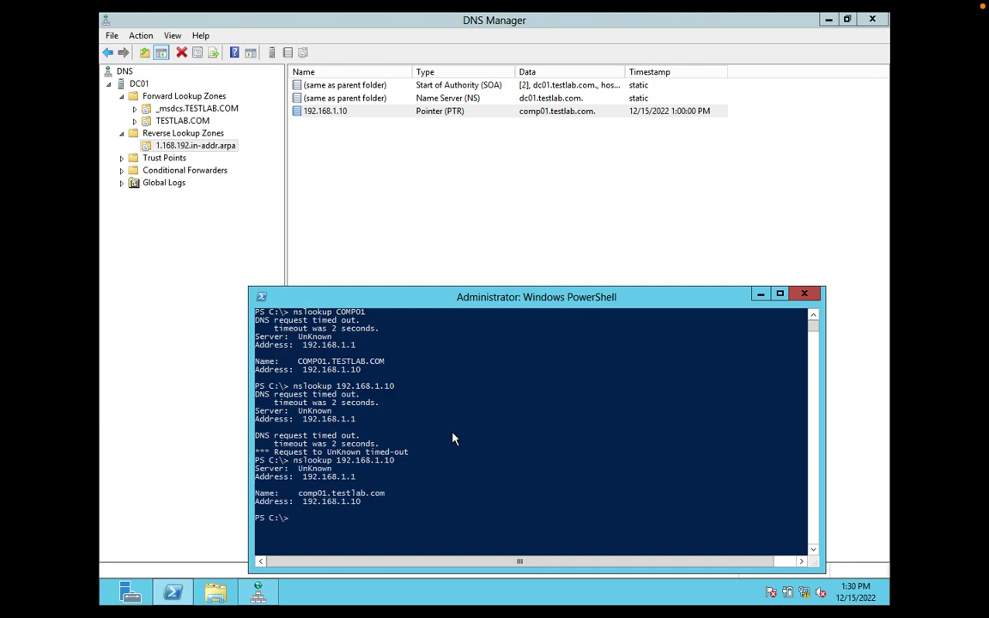